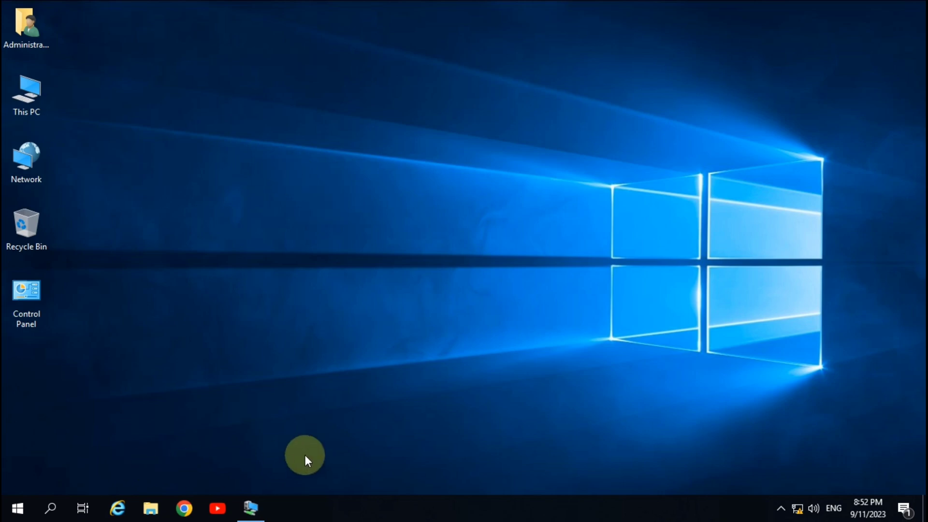
key("super+r")
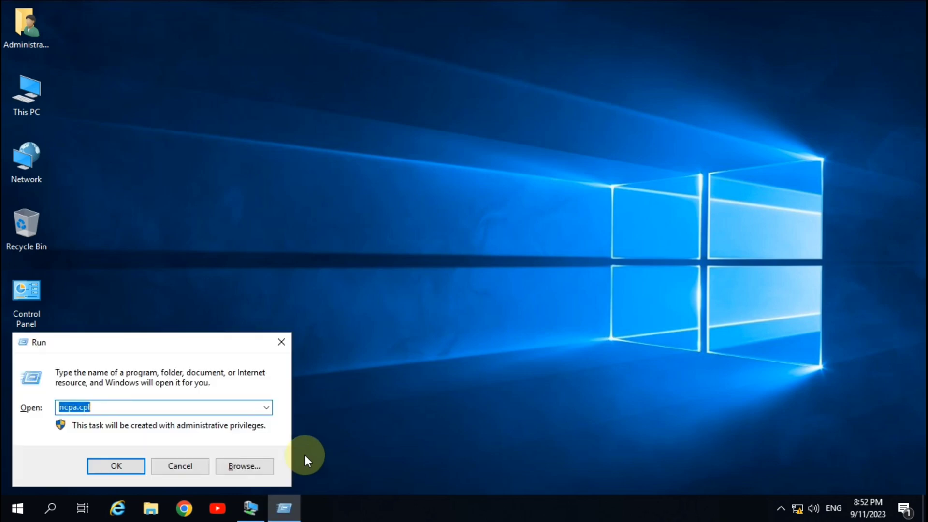
key("Return")
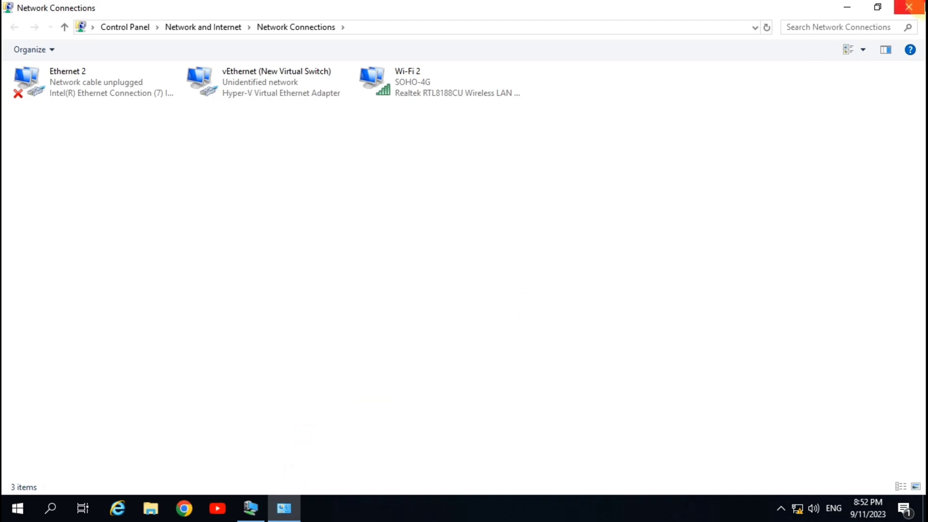
left_click(909, 9)
Step: Open Network Connections by running ncpa.cpl and look over the listed network adapters
key("super+r")
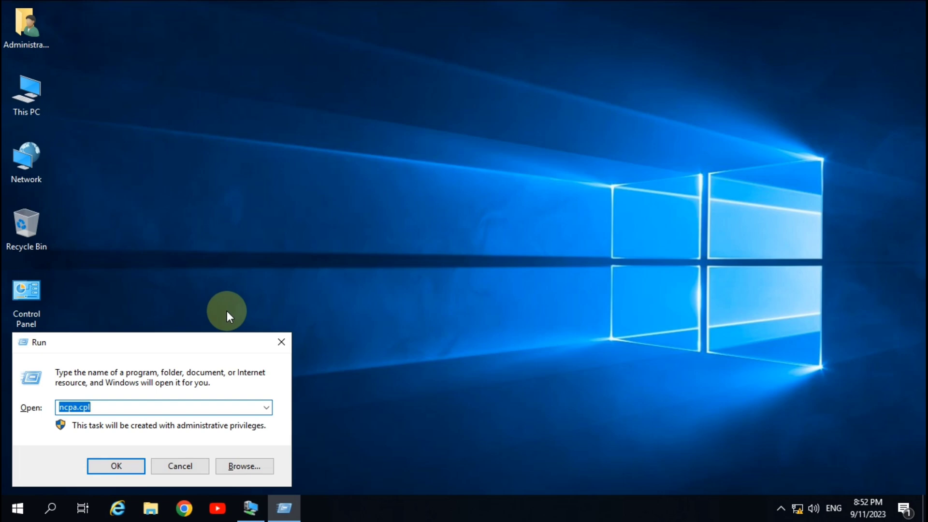
key("Return")
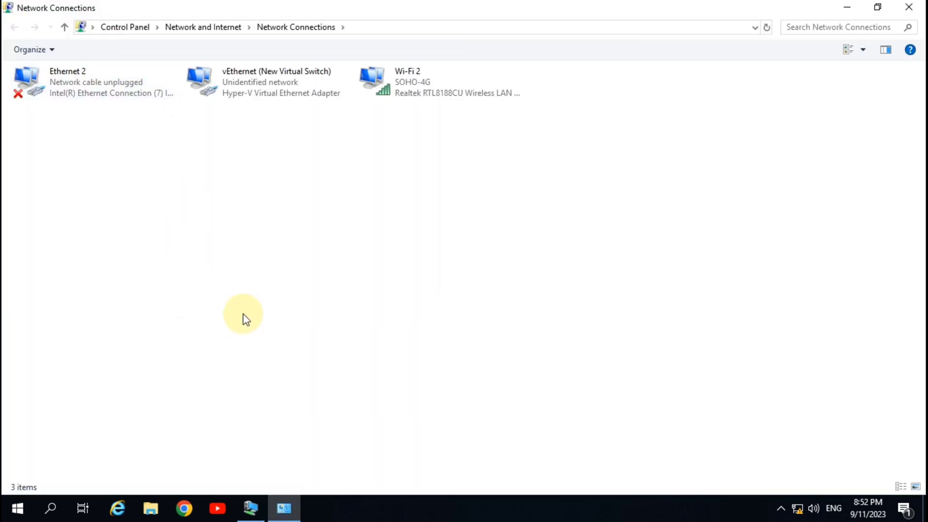
left_click_drag(466, 156, 11, 52)
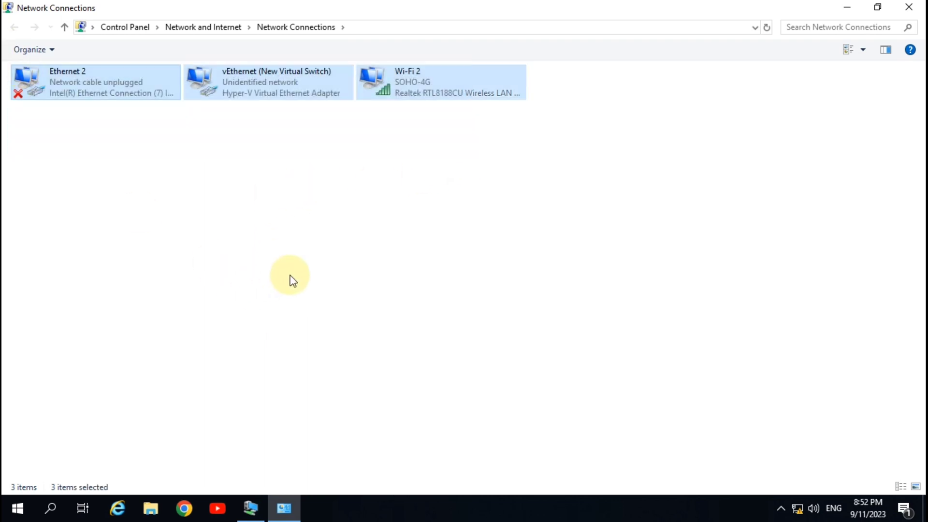
left_click(187, 174)
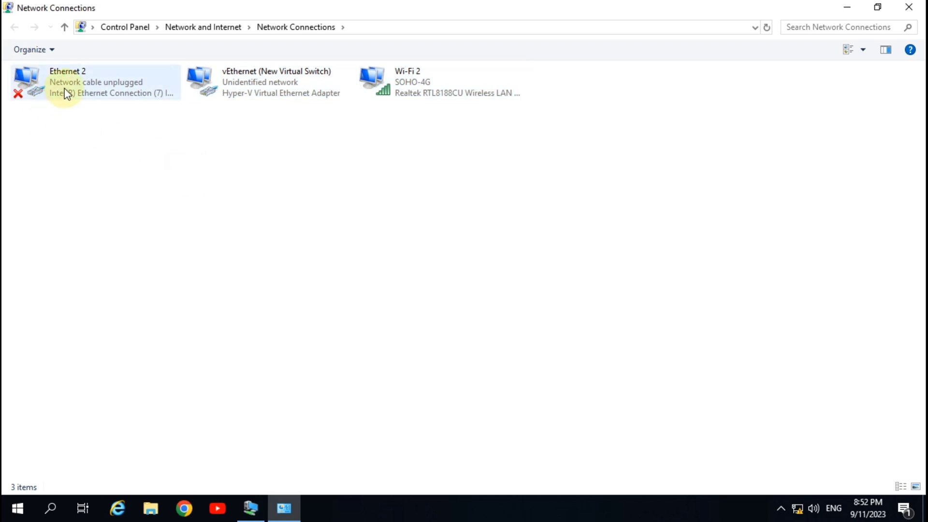
left_click(67, 94)
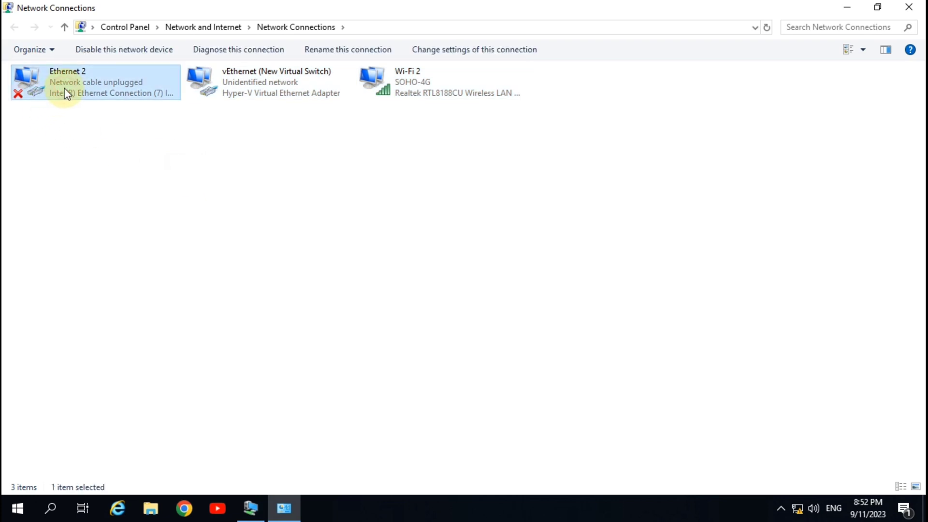
left_click(31, 124)
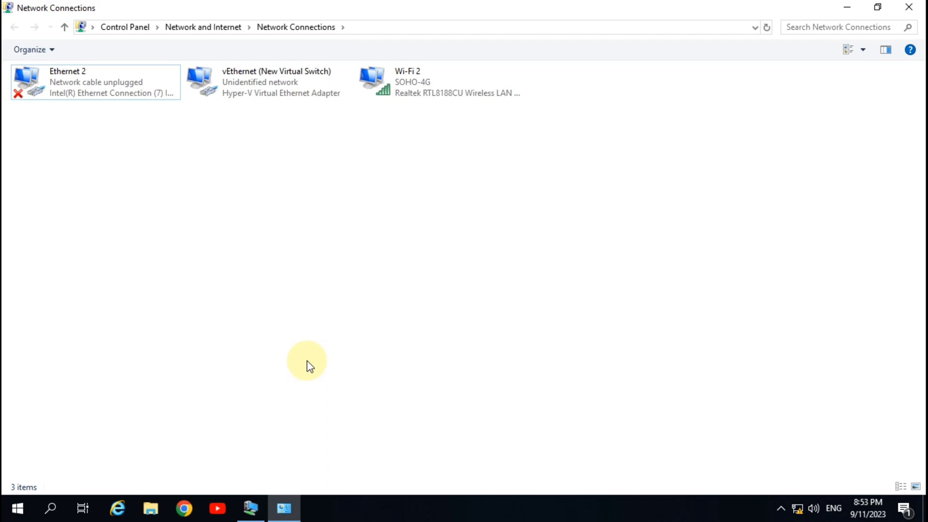
left_click(250, 508)
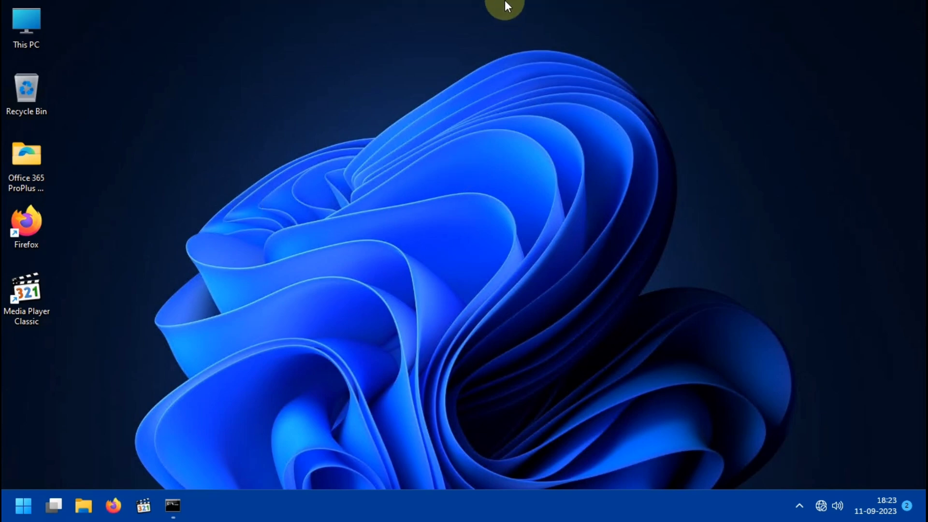
mouse_move(505, 1)
left_click(600, 6)
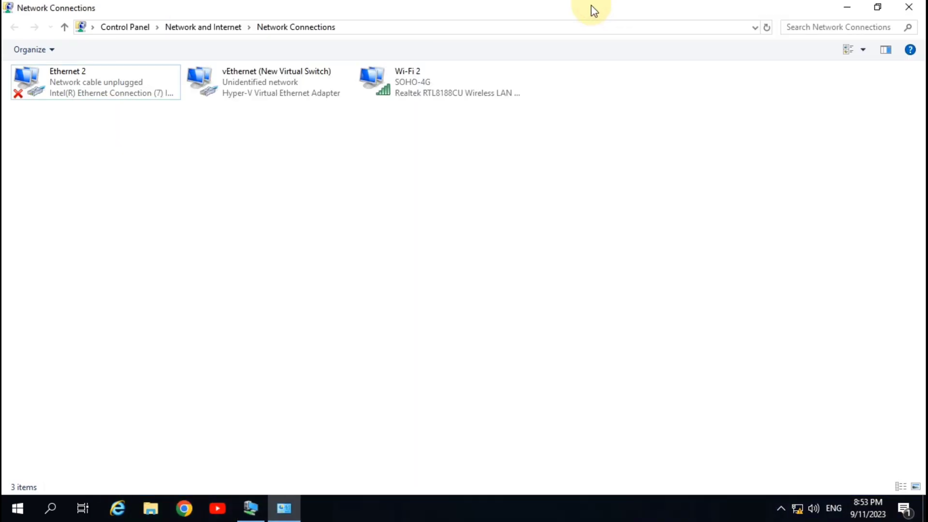
left_click(848, 6)
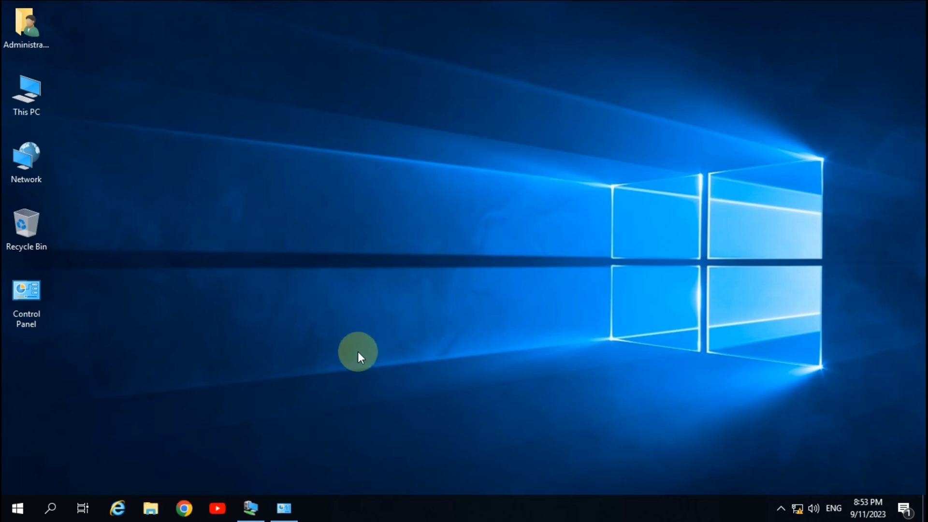
left_click(286, 507)
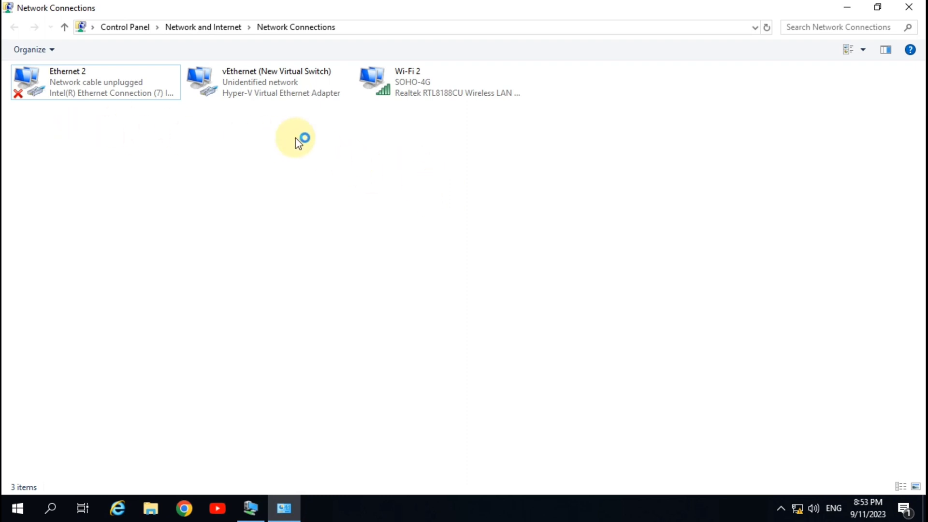
Step: Open the status of the vEthernet (New Virtual Switch) adapter and view its network connection details
left_click(75, 88)
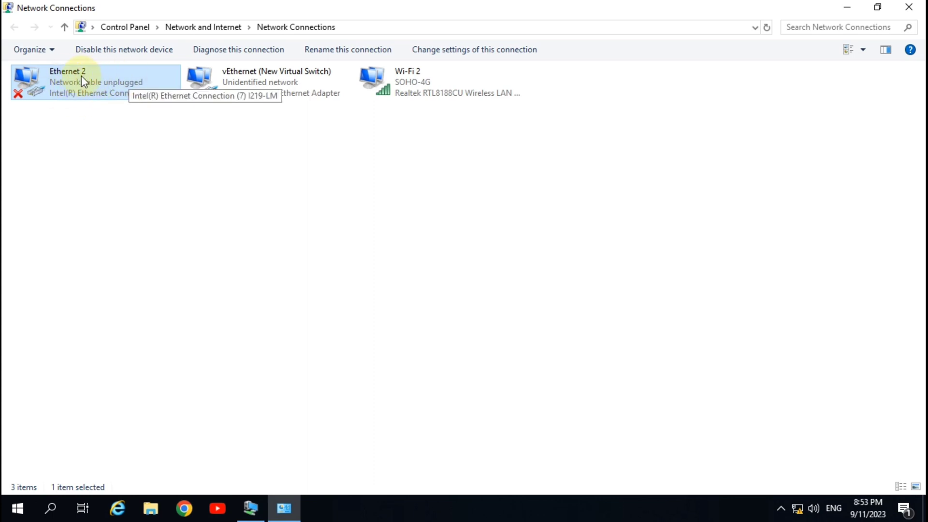
left_click(271, 79)
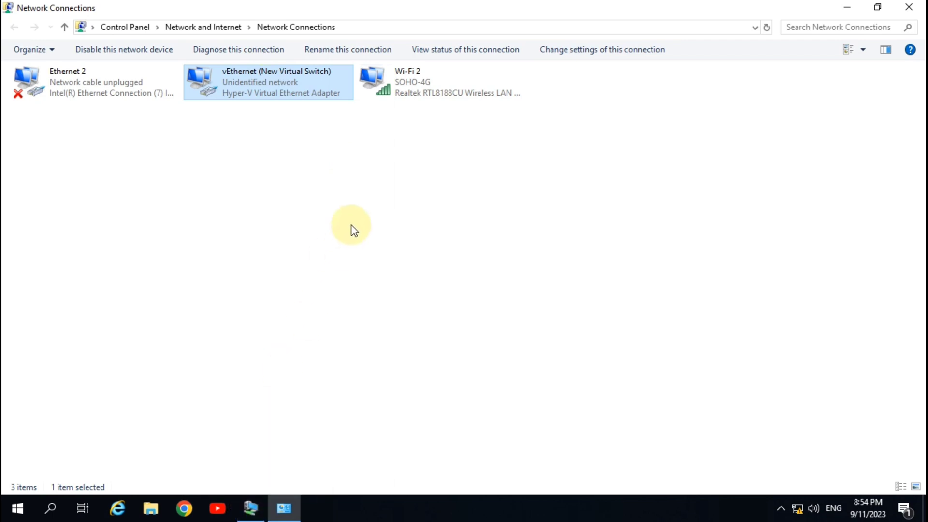
right_click(274, 88)
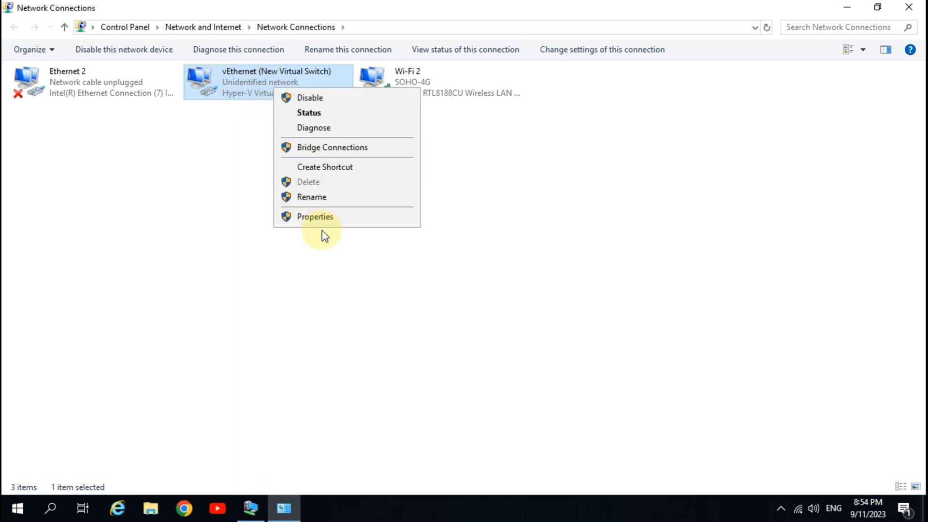
left_click(312, 113)
left_click(397, 246)
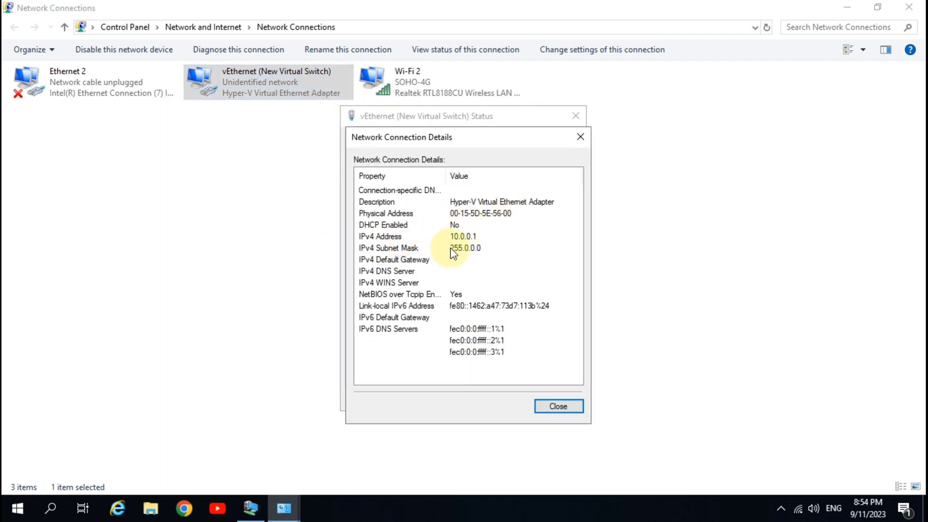
left_click(463, 236)
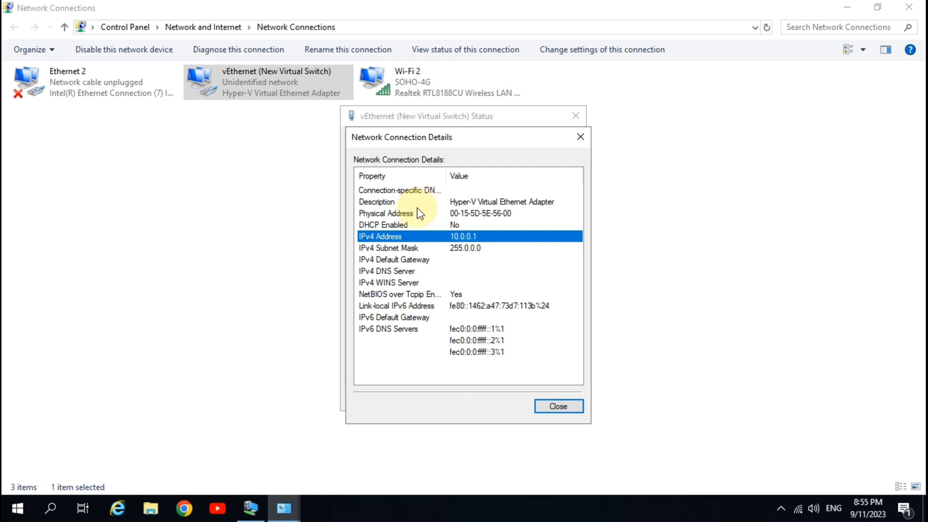
left_click(558, 406)
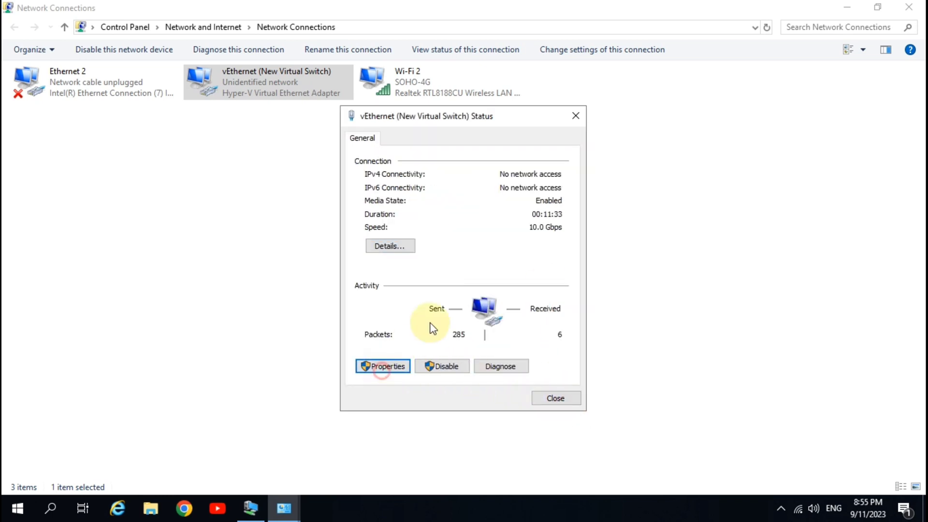
Step: Open the vEthernet adapter's Internet Protocol Version 4 properties to review its static IP settings, then close the dialogs
left_click(382, 366)
double_click(479, 271)
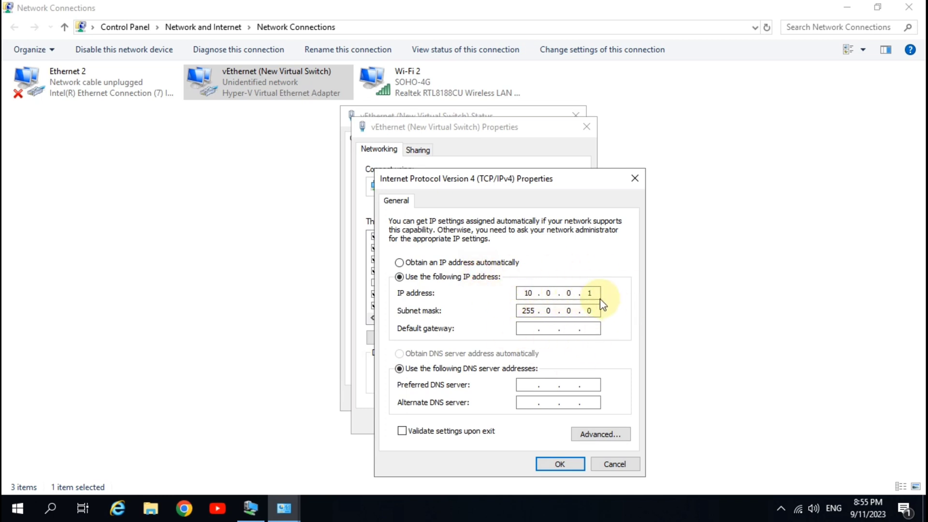
left_click(568, 464)
left_click(561, 305)
left_click(516, 420)
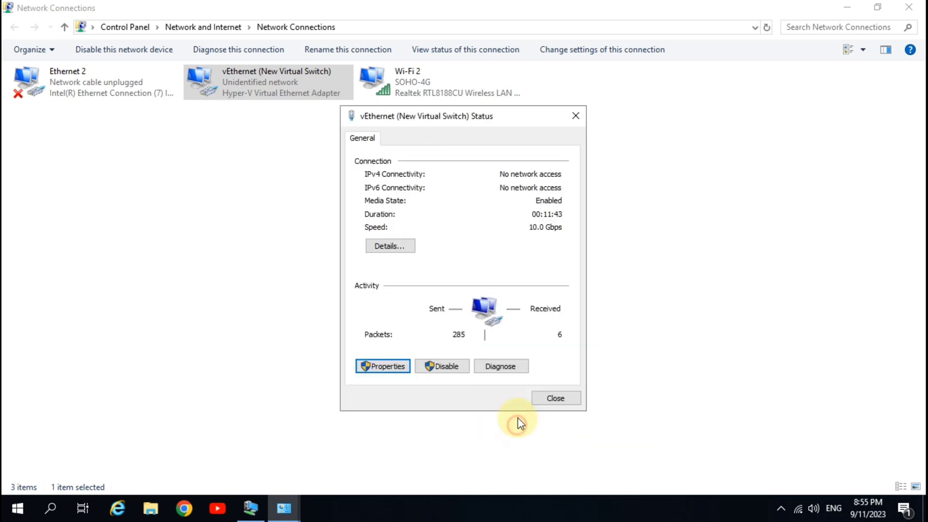
left_click(542, 397)
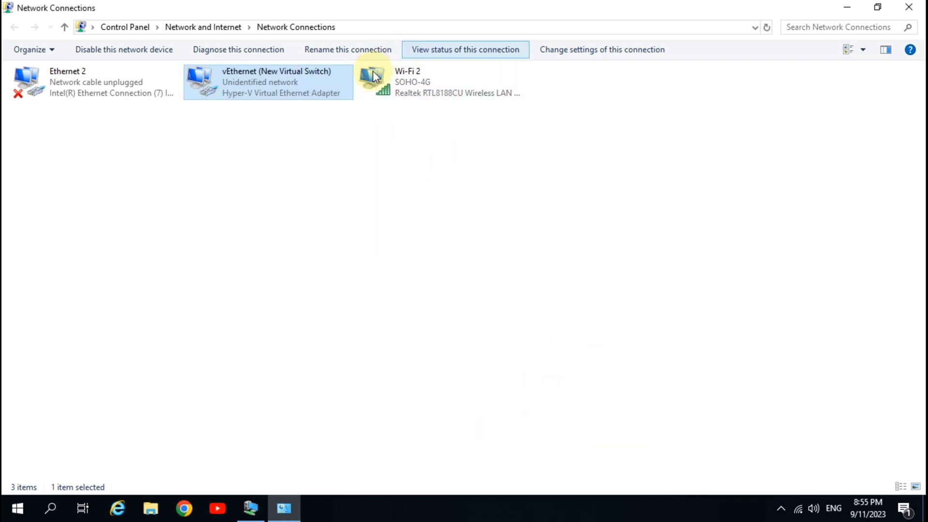
Step: Close the Network Connections window and refresh the desktop
left_click(463, 93)
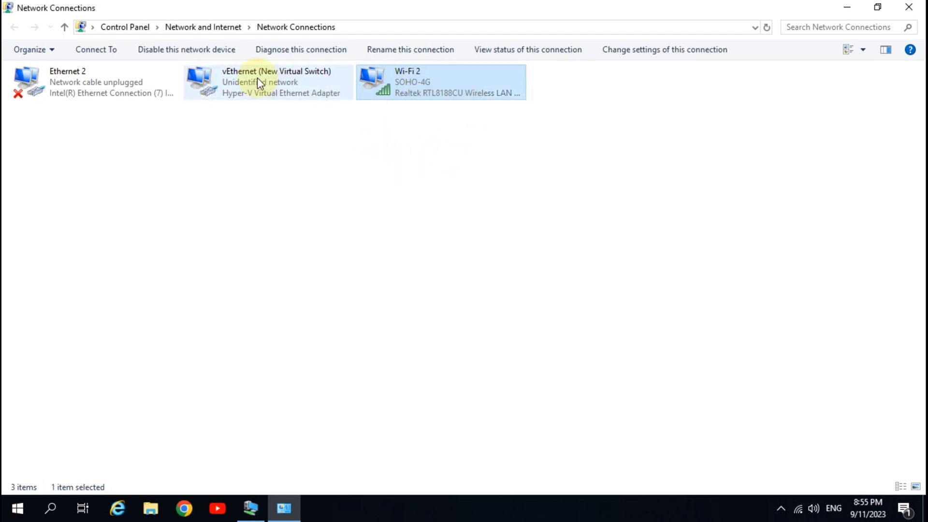
left_click(300, 89)
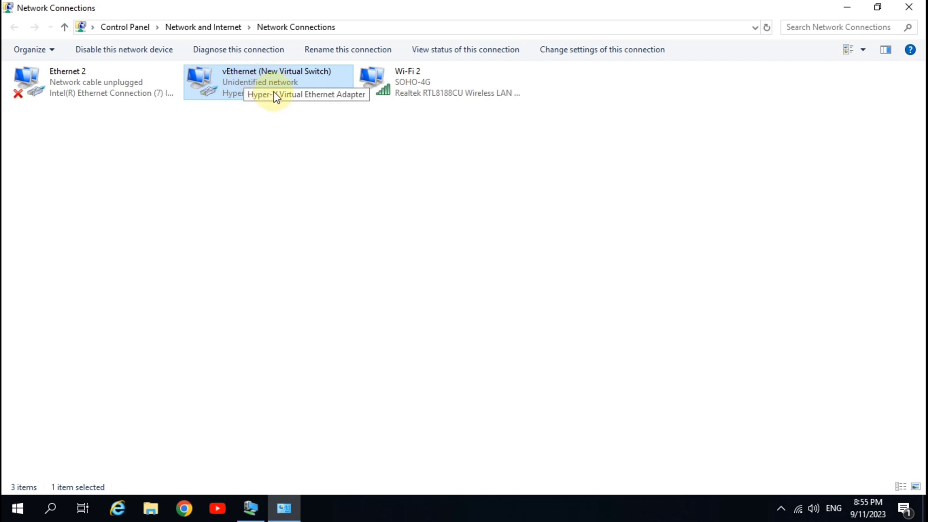
left_click(909, 7)
right_click(231, 118)
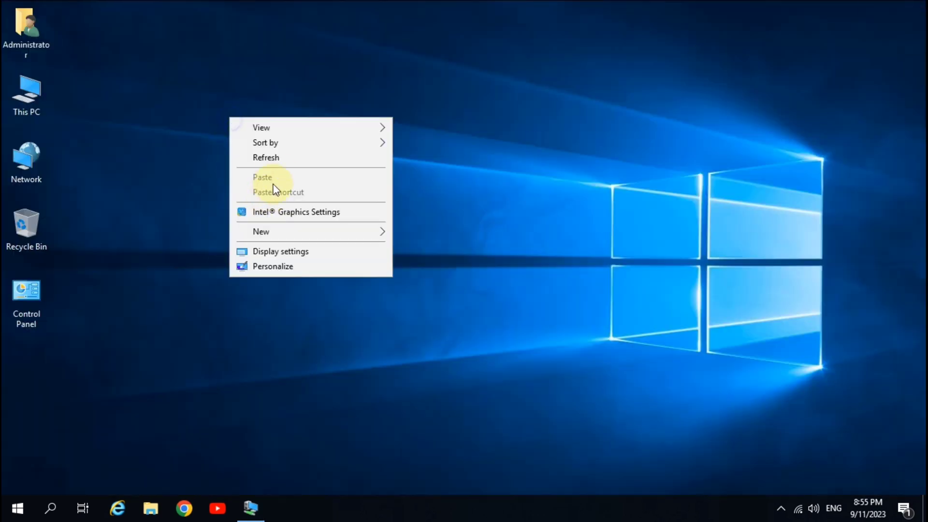
left_click(275, 160)
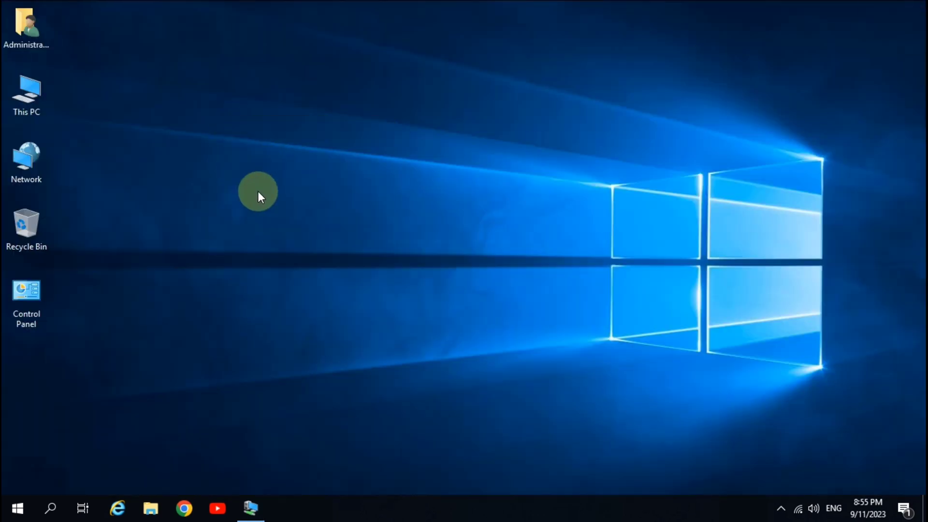
Step: Open Windows Administrative Tools from the Start menu and close it again
left_click(12, 515)
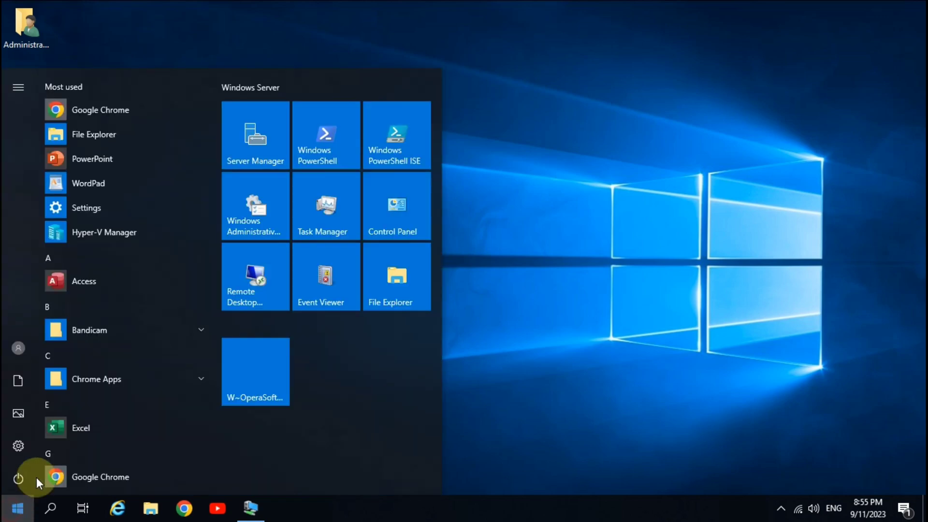
left_click(267, 202)
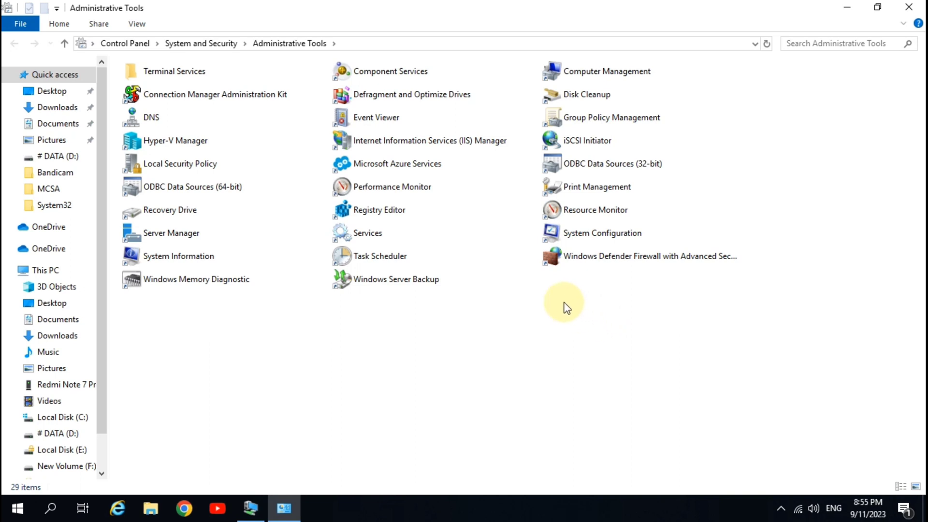
left_click(909, 7)
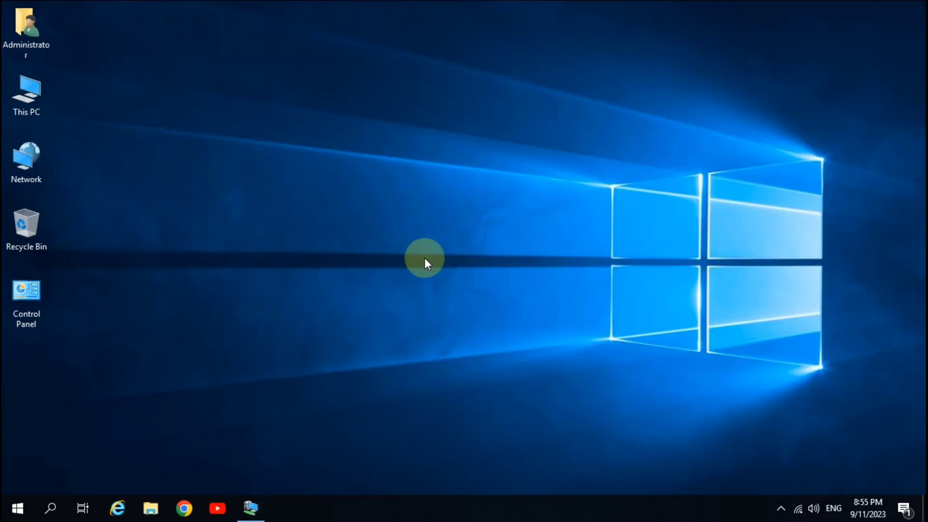
Step: Launch Server Manager from the Start menu
right_click(382, 204)
left_click(420, 243)
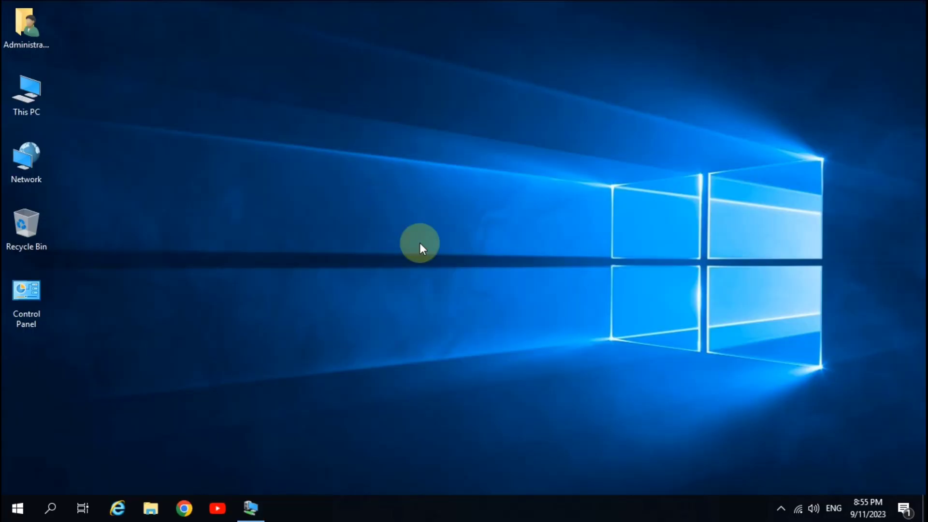
left_click(13, 508)
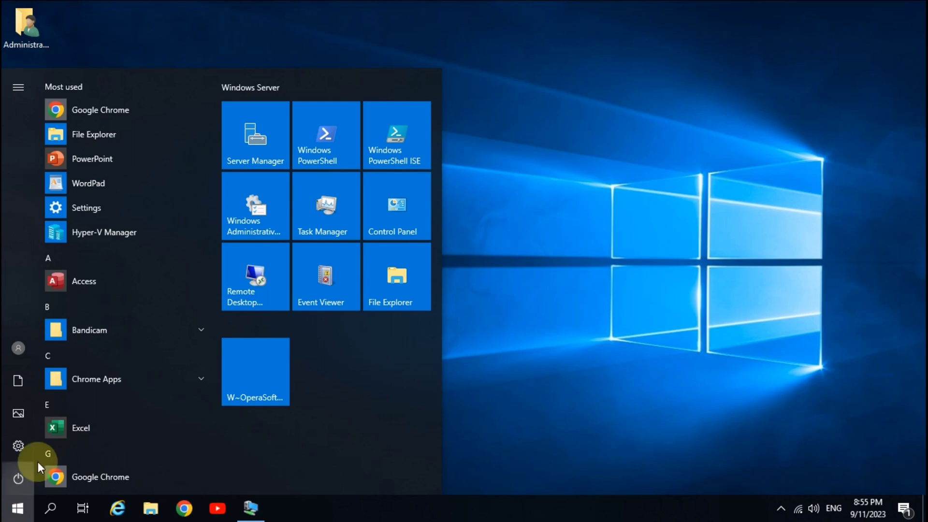
left_click(242, 139)
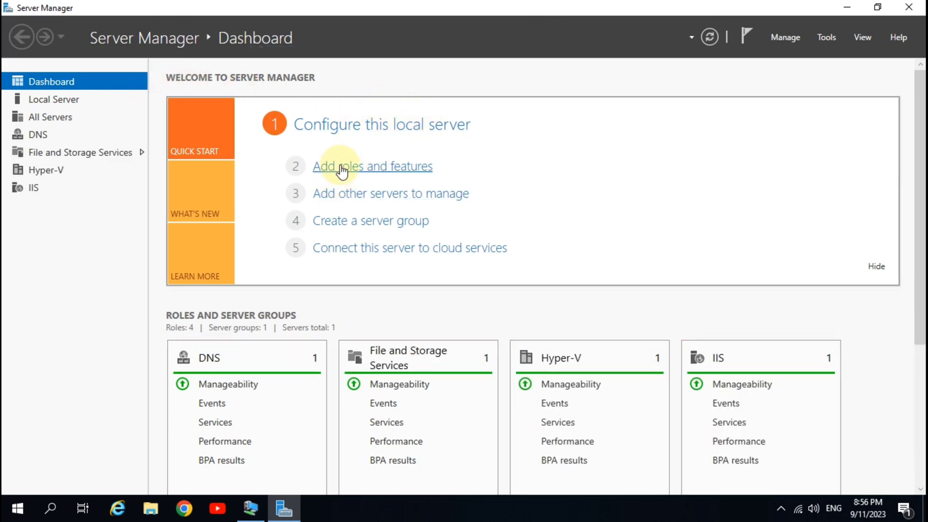
Step: Start the Add Roles and Features Wizard and advance with role-based installation on server WIN-2019-PC-01 to the server roles page
left_click(376, 171)
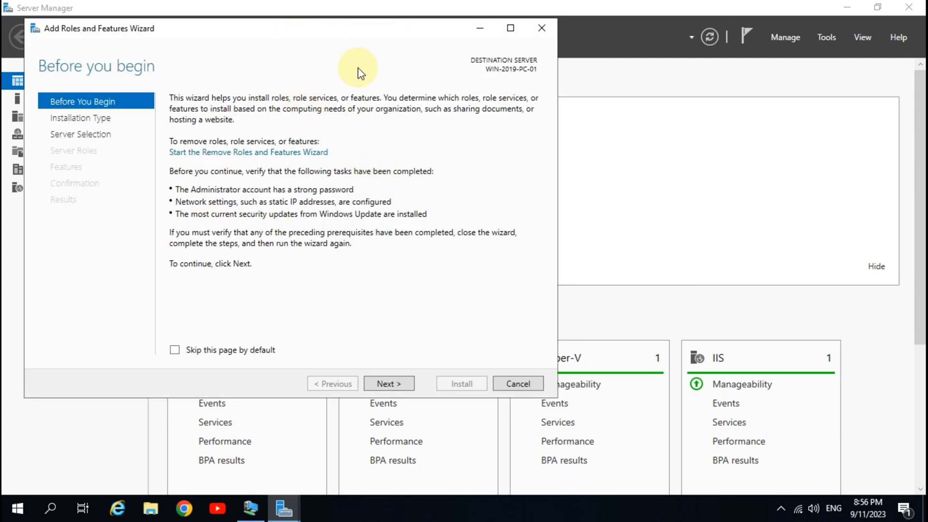
left_click(390, 383)
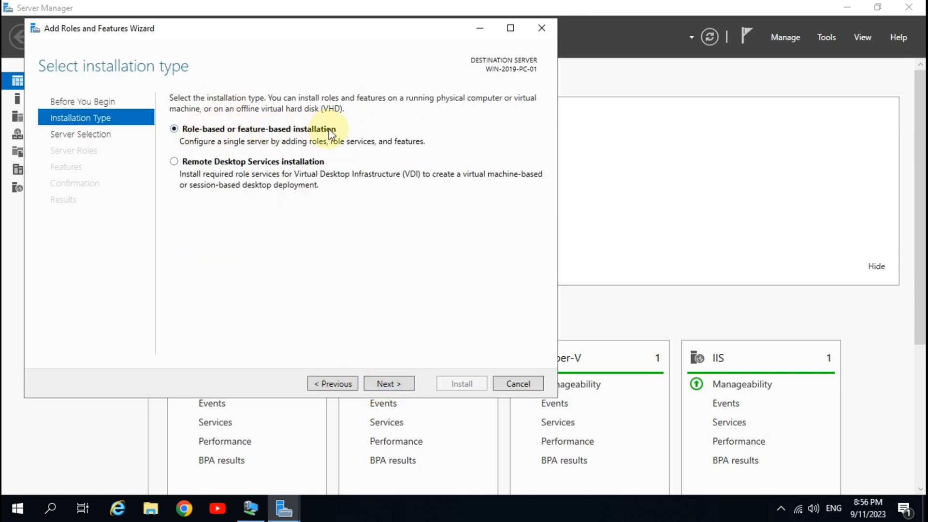
left_click(389, 383)
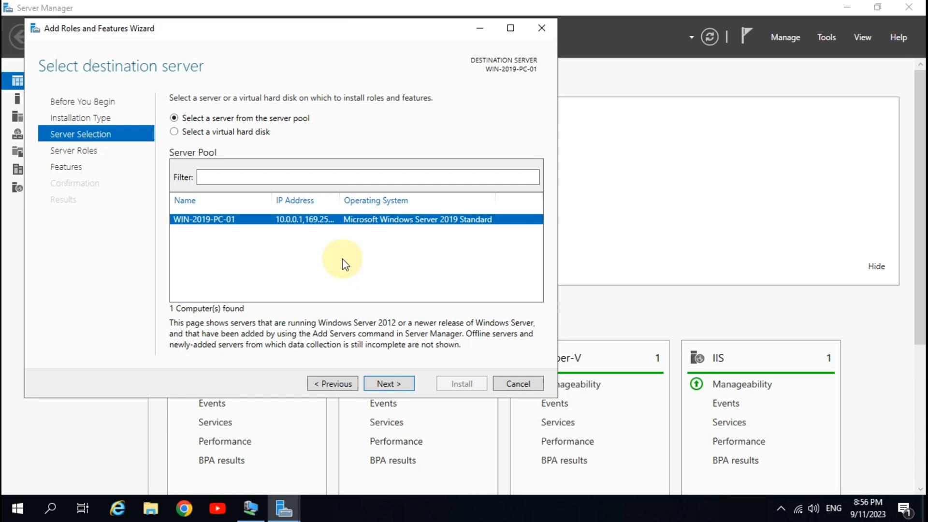
left_click(387, 385)
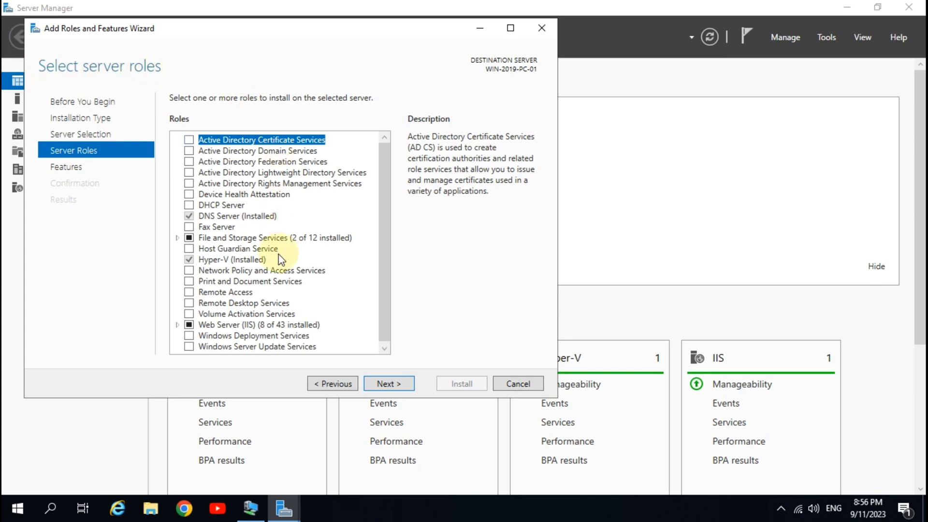
Step: Tick the DHCP Server role and accept adding its required management tools
left_click(218, 206)
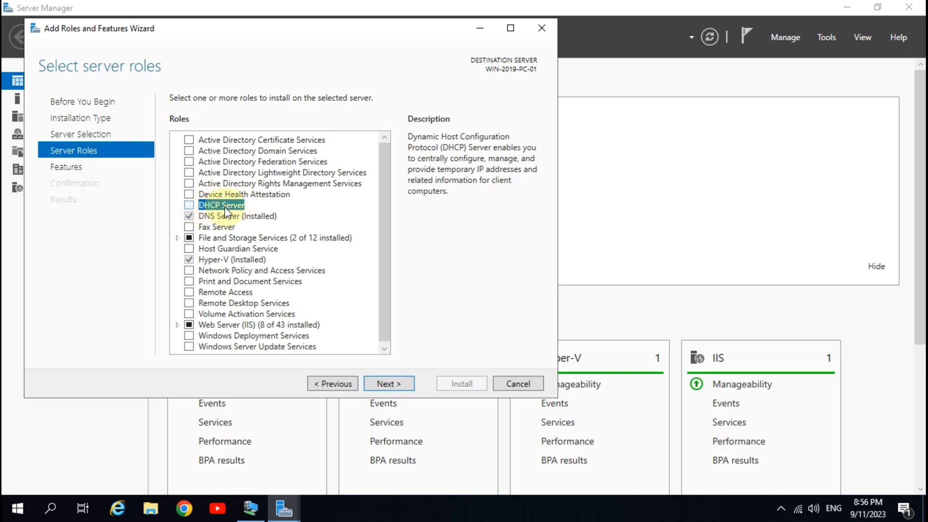
left_click(189, 206)
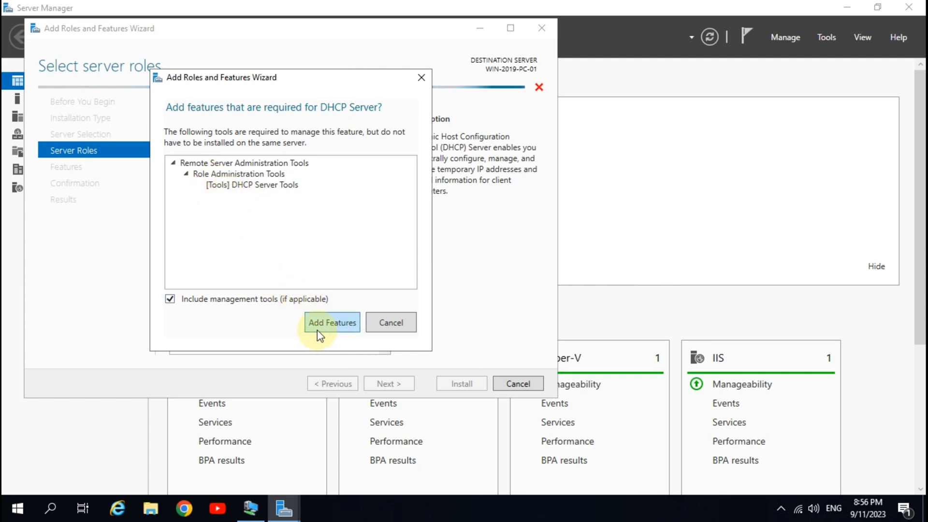
left_click(339, 327)
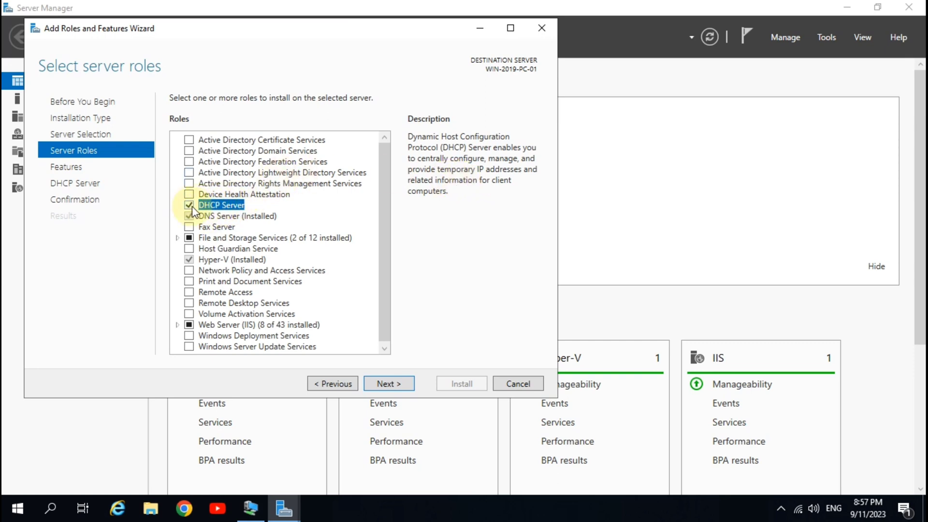
Step: Advance past the features and DHCP Server pages and install the DHCP Server role
left_click(395, 385)
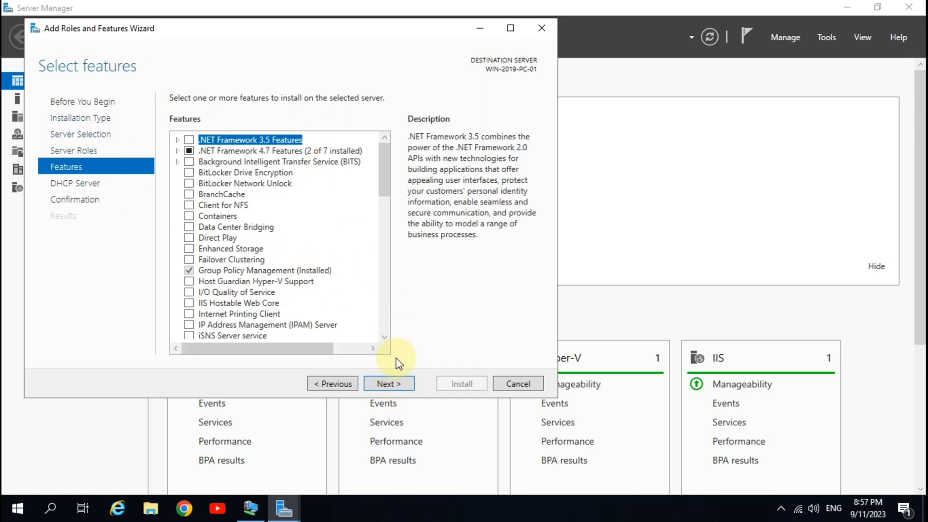
left_click(395, 386)
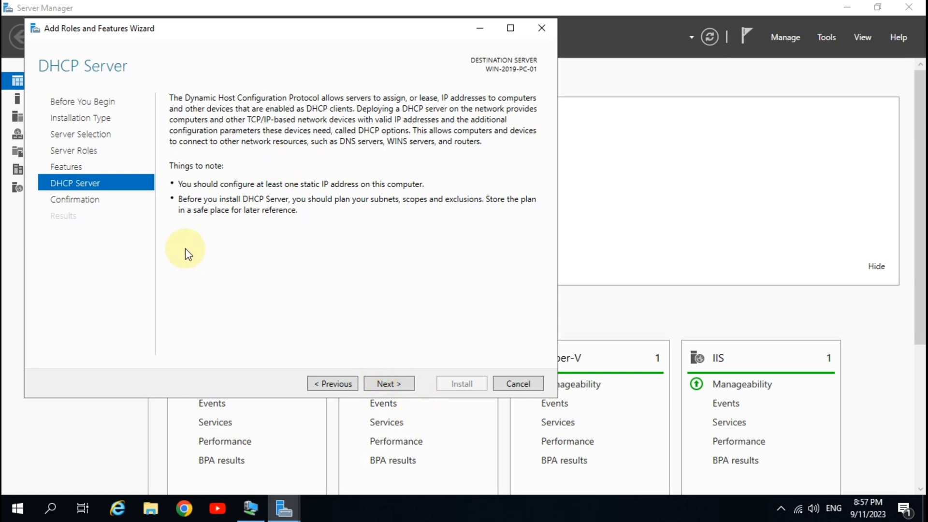
left_click(386, 385)
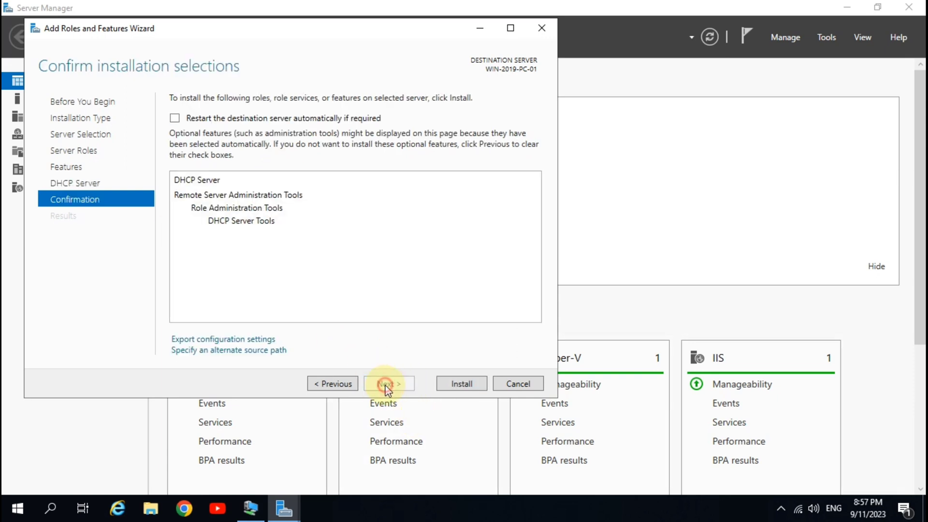
left_click(459, 384)
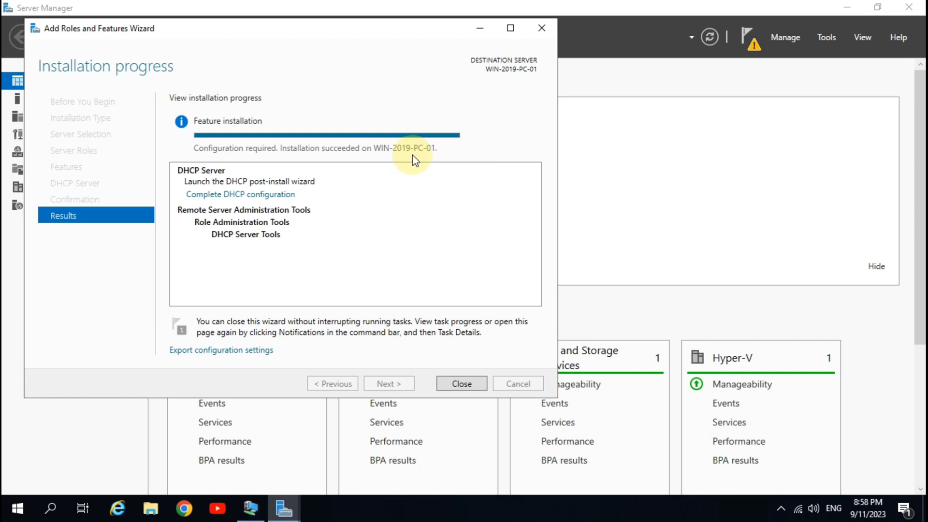
Step: Close the completed wizard and exit Server Manager
left_click(469, 382)
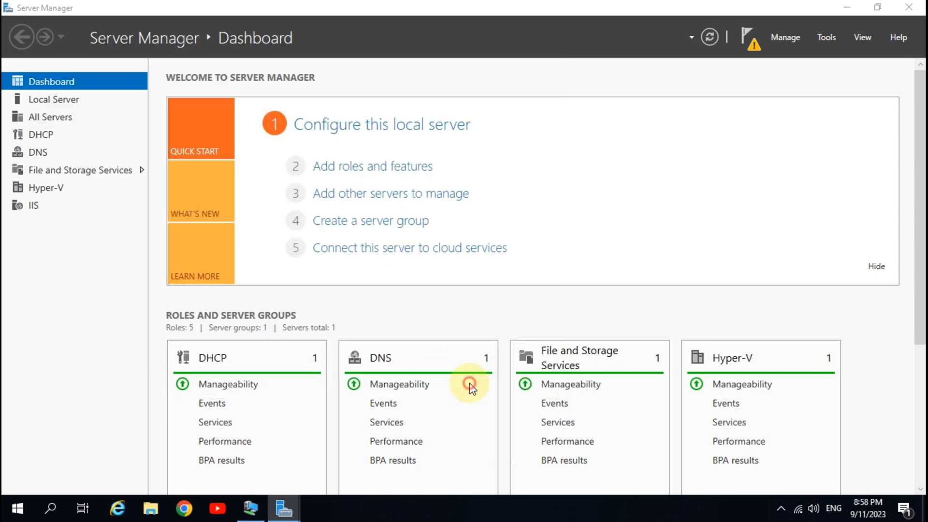
left_click(908, 7)
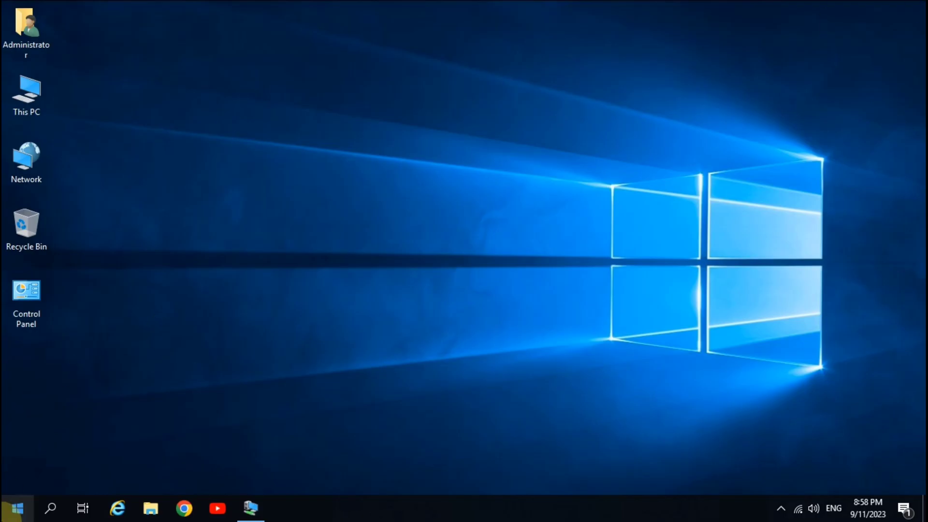
Step: Open Windows Administrative Tools from the Start menu and select the DHCP console
left_click(13, 517)
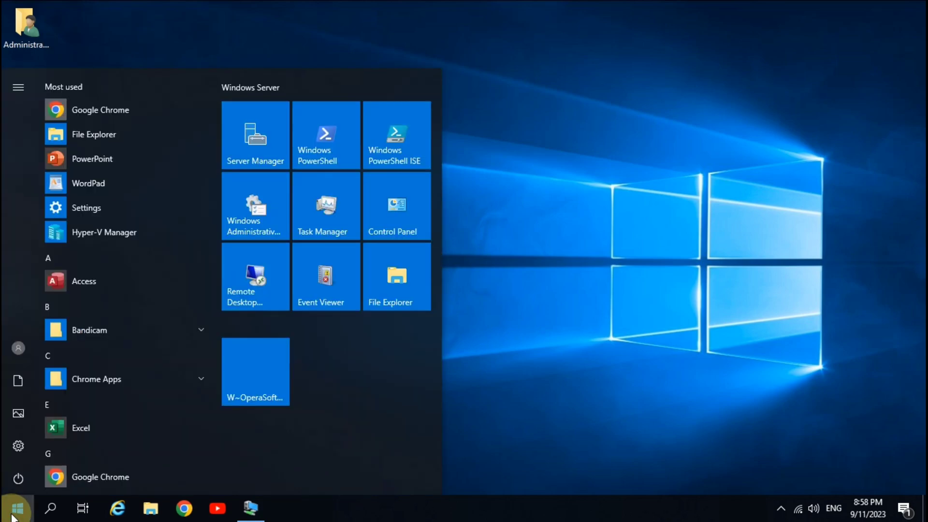
left_click(248, 216)
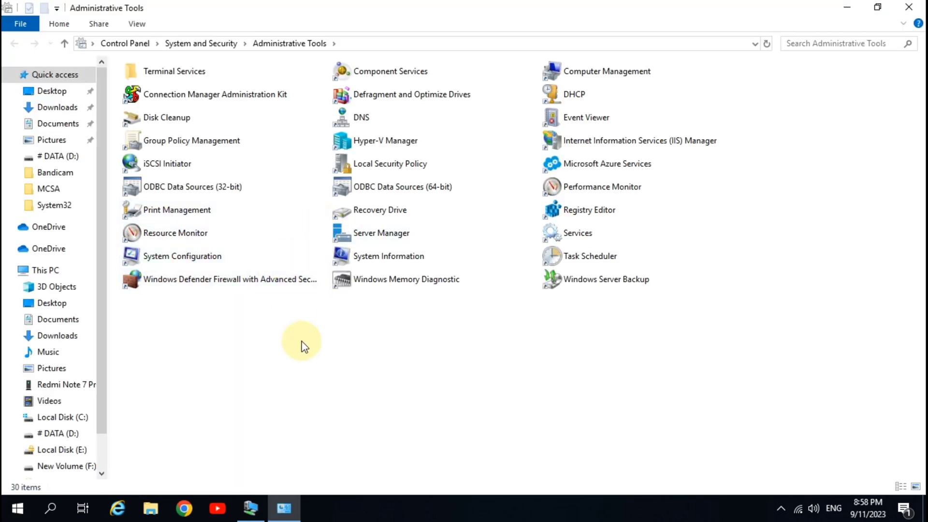
left_click(582, 92)
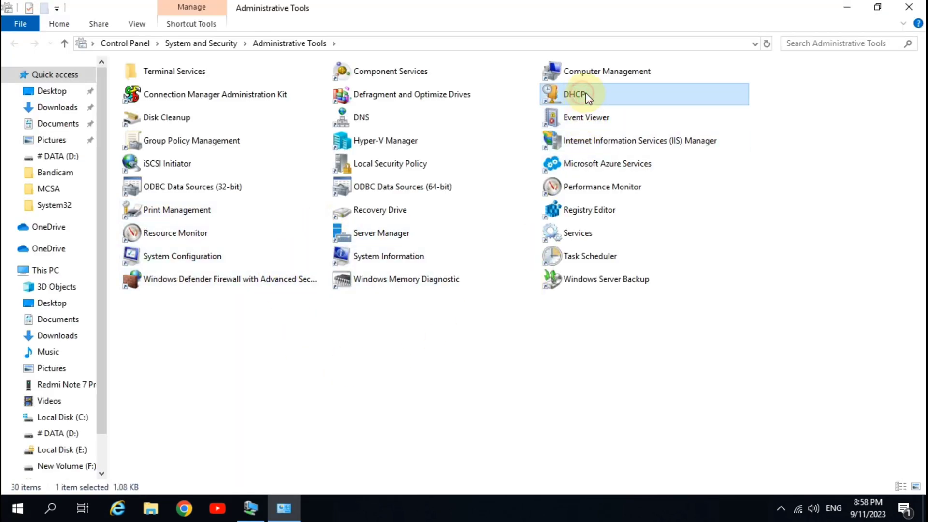